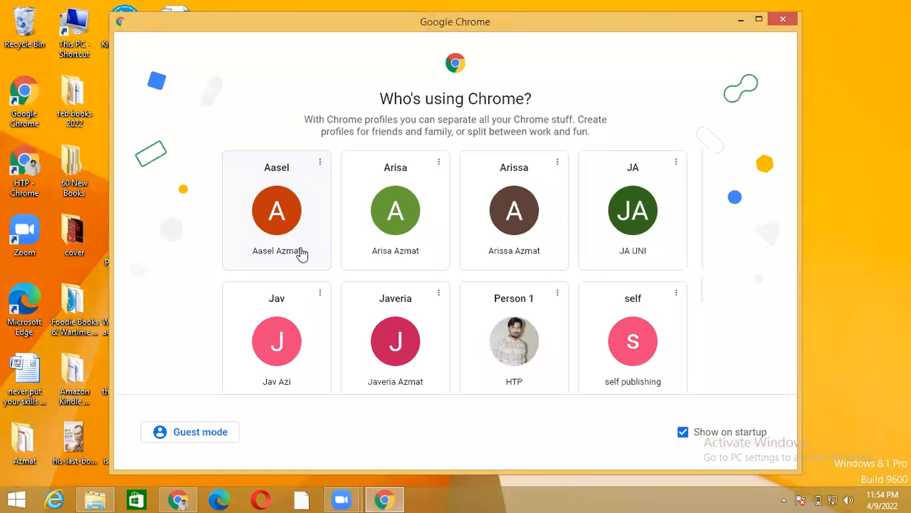
- Open Amazon.com from a Google search for amazon in a maximized window of the first Chrome profile
{"action": "left_click", "coordinate": [278, 230]}
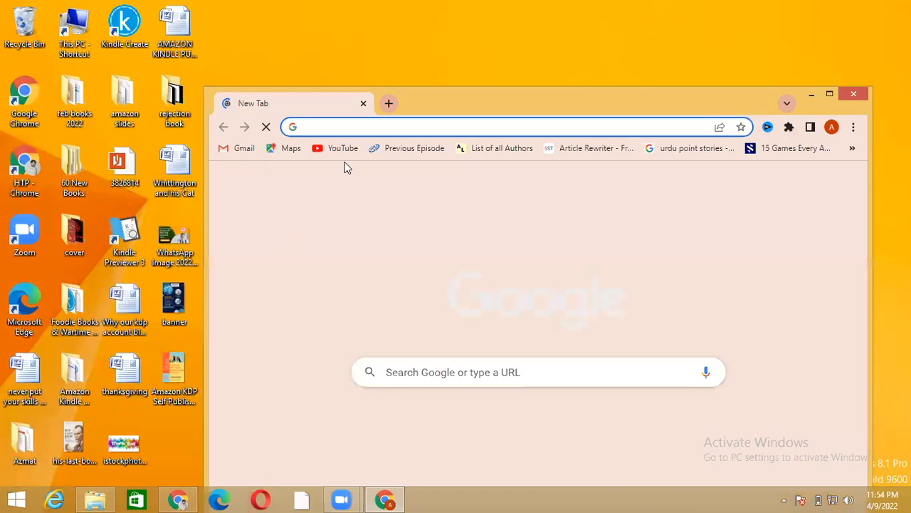
{"action": "type", "text": "a"}
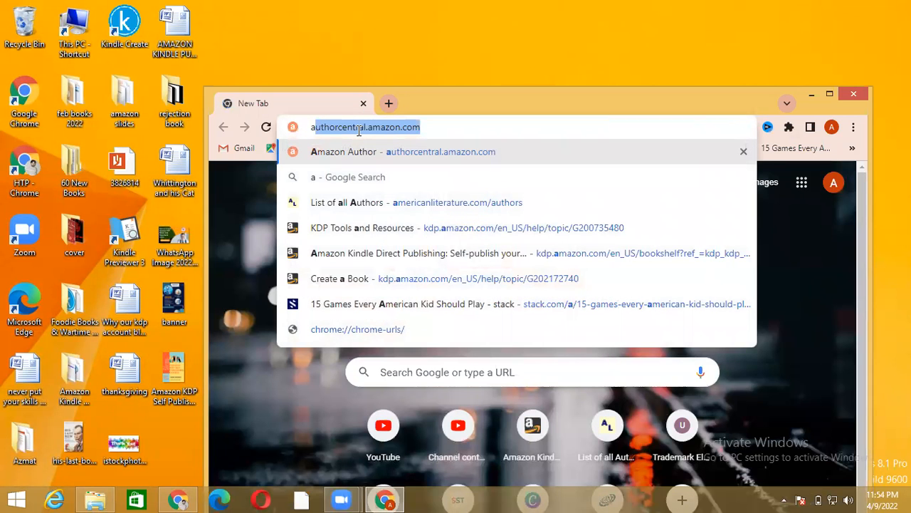
{"action": "type", "text": "m"}
{"action": "left_click", "coordinate": [375, 190]}
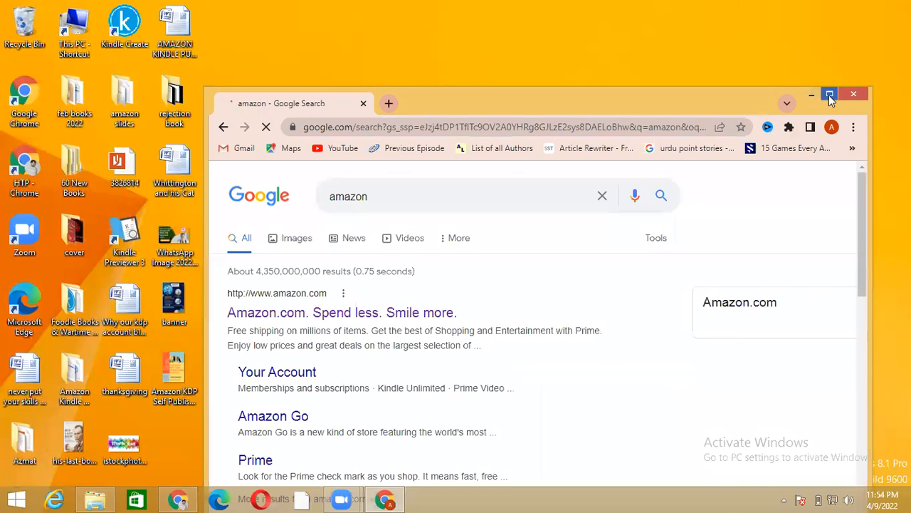
{"action": "left_click", "coordinate": [829, 95]}
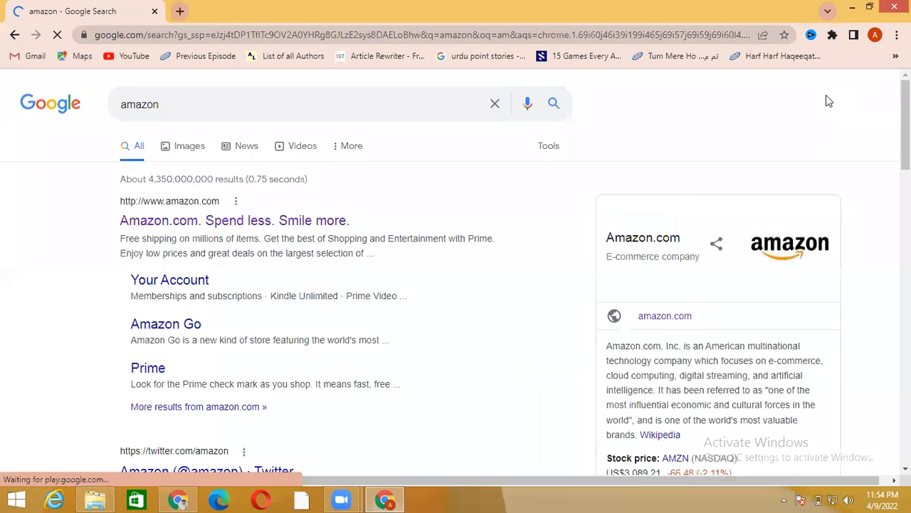
{"action": "left_click", "coordinate": [244, 224]}
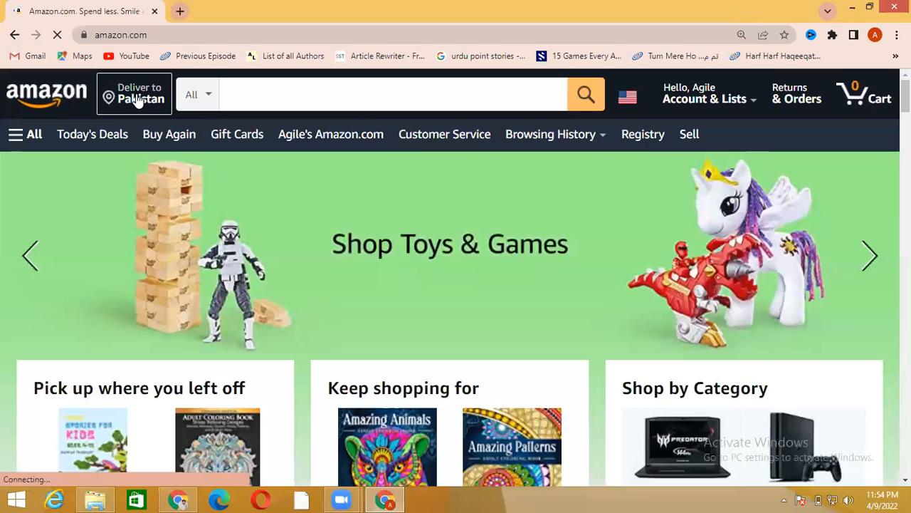
- Change the Amazon delivery location to US zip code 10001
{"action": "left_click", "coordinate": [138, 98]}
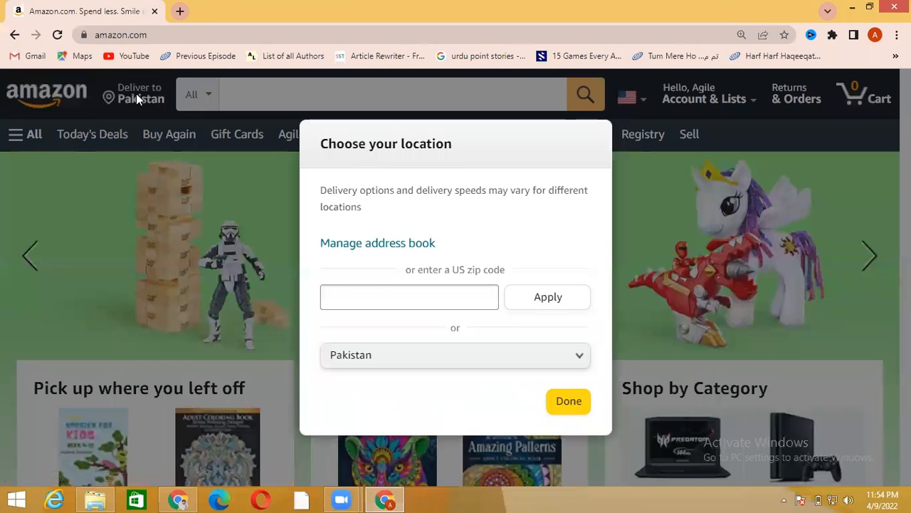
{"action": "left_click", "coordinate": [383, 298]}
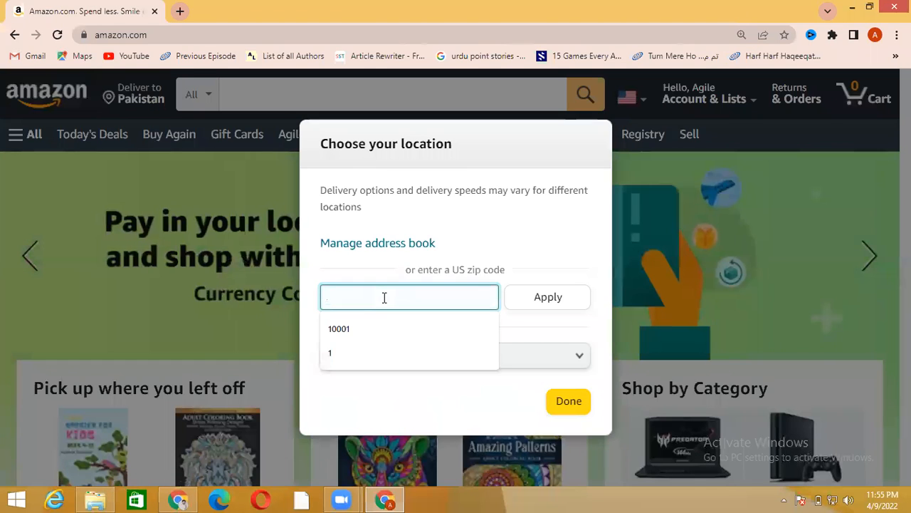
{"action": "left_click", "coordinate": [351, 327]}
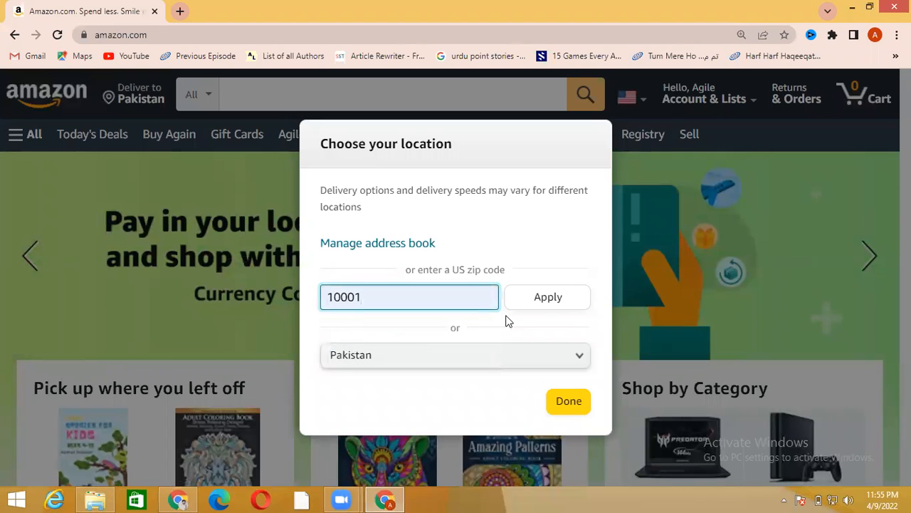
{"action": "left_click", "coordinate": [541, 301]}
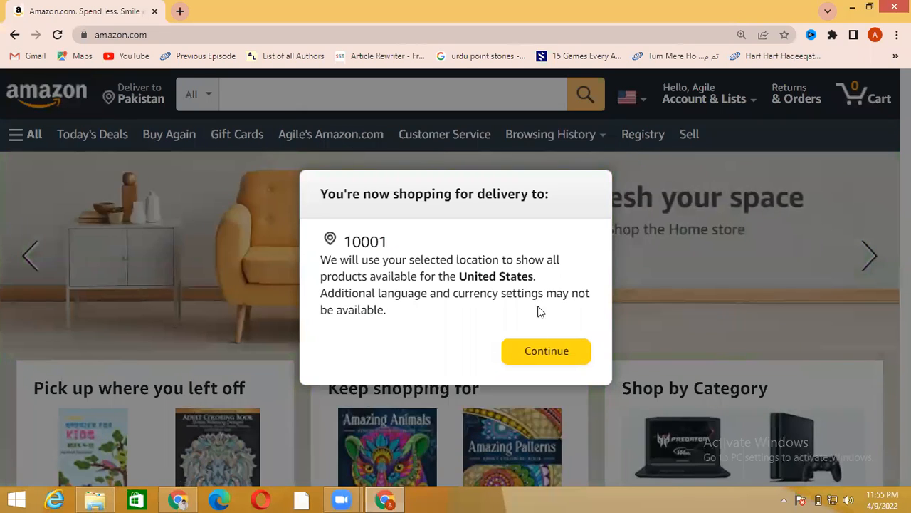
{"action": "left_click", "coordinate": [539, 353]}
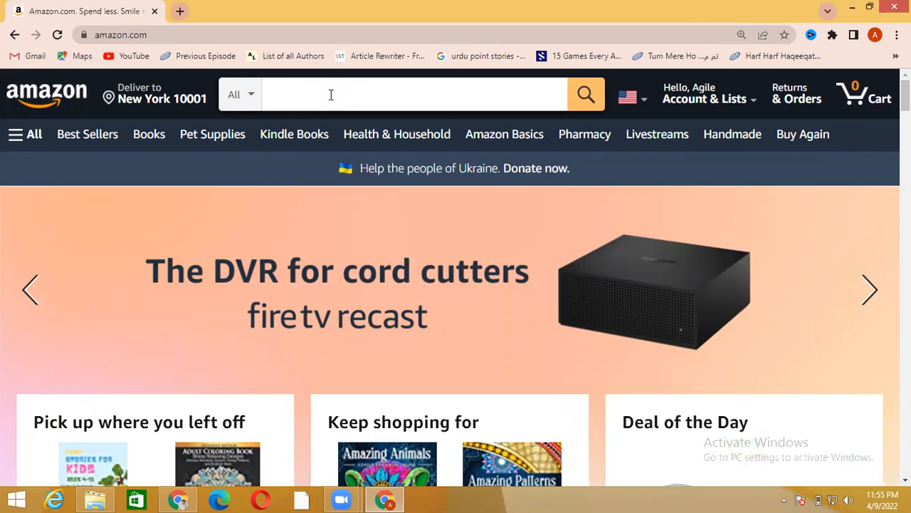
- Look up keyword suggestions for "coloring" on Amazon and search for the suggestion "coloring books for kids ages 4-8"
{"action": "left_click", "coordinate": [331, 95]}
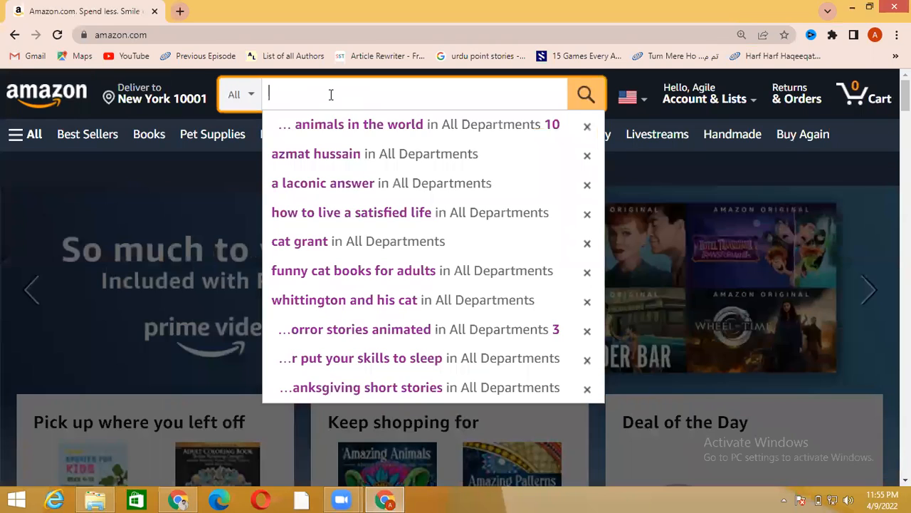
{"action": "type", "text": "coloring"}
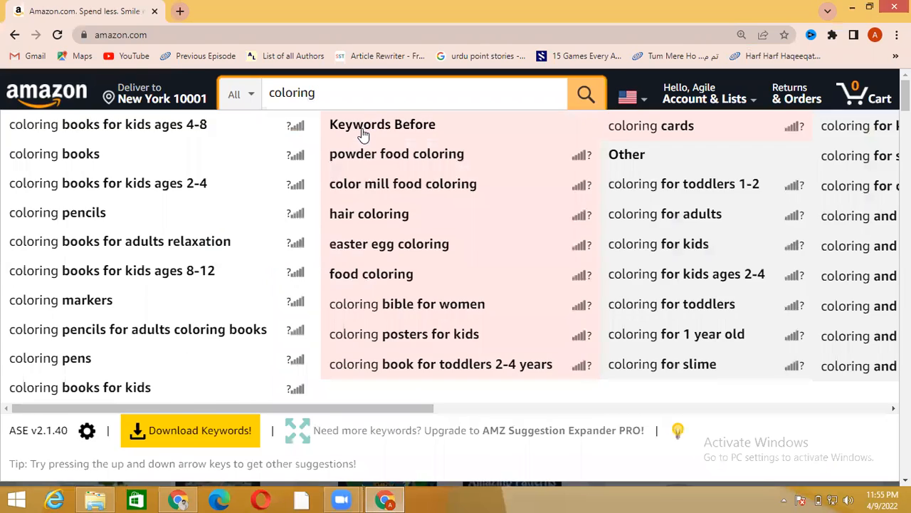
{"action": "left_click", "coordinate": [364, 134]}
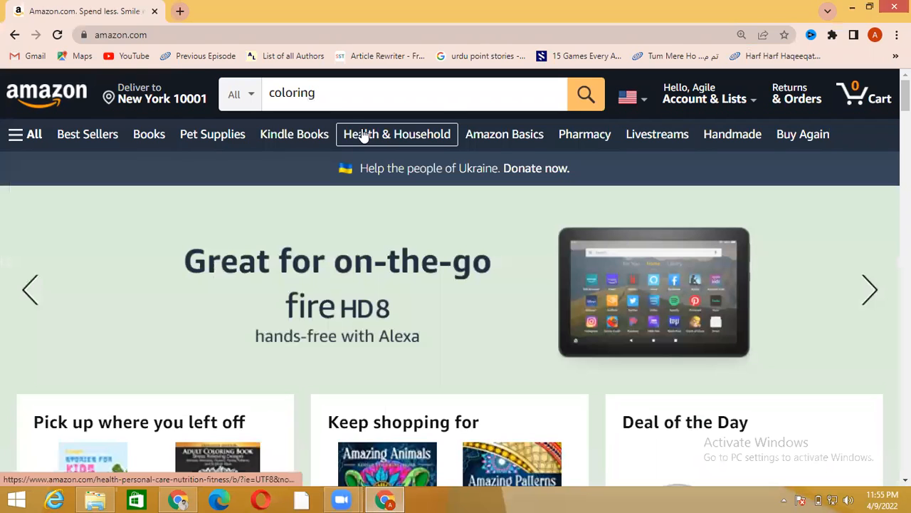
{"action": "left_click", "coordinate": [329, 96]}
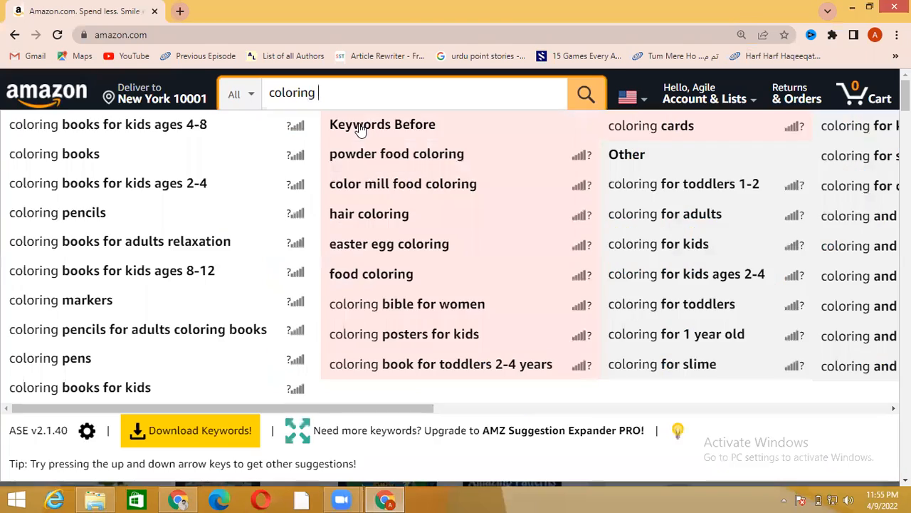
{"action": "left_click", "coordinate": [361, 131]}
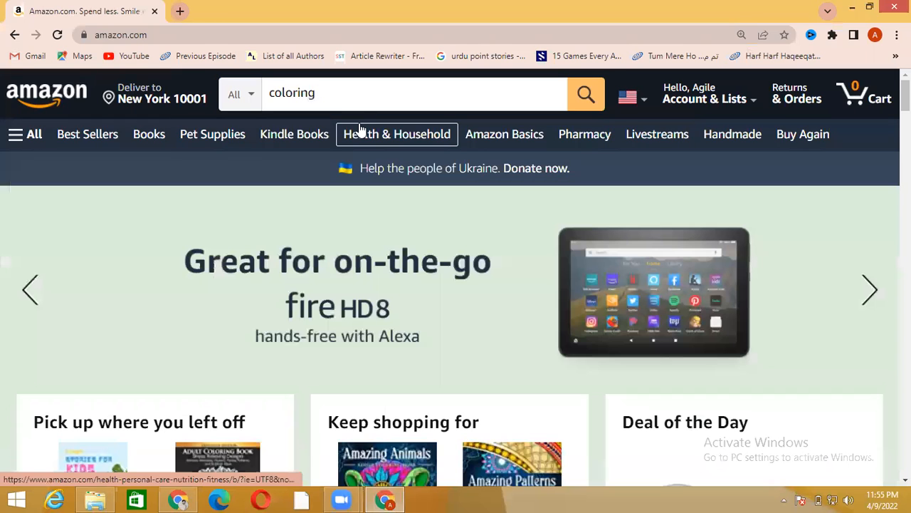
{"action": "left_click", "coordinate": [326, 93]}
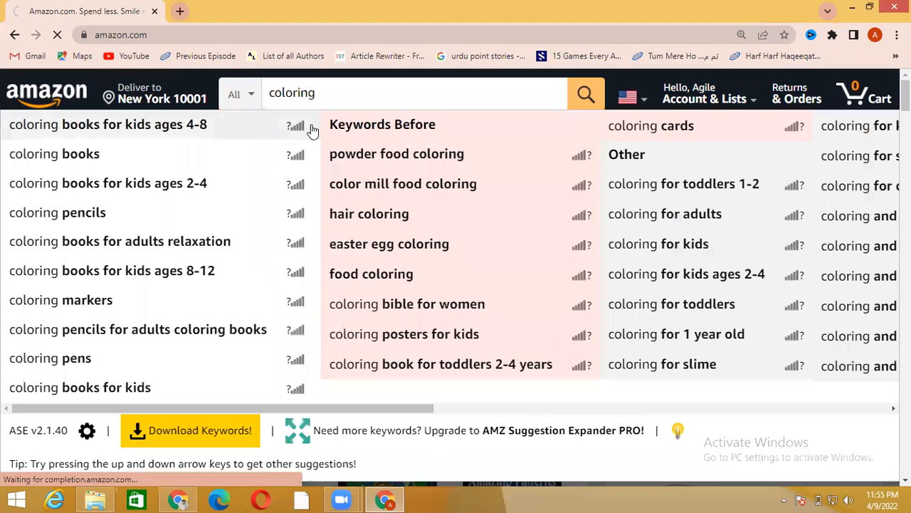
{"action": "left_click", "coordinate": [311, 130]}
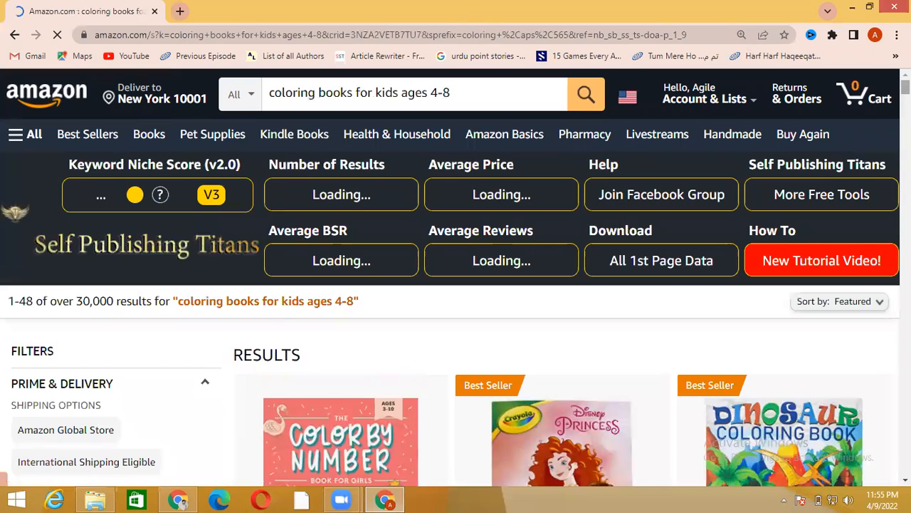
- Examine the prices, reviews and best seller ranks of the first coloring books, and open the Dinosaur Coloring Book for Kids
{"action": "scroll", "coordinate": [455, 278], "scroll_direction": "down", "scroll_amount": 3}
{"action": "scroll", "coordinate": [456, 278], "scroll_direction": "down", "scroll_amount": 3}
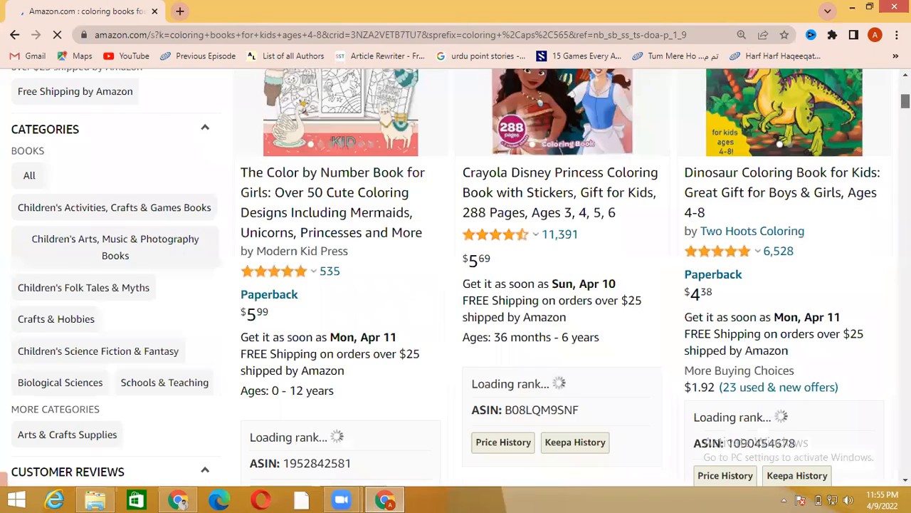
{"action": "scroll", "coordinate": [455, 278], "scroll_direction": "down", "scroll_amount": 2}
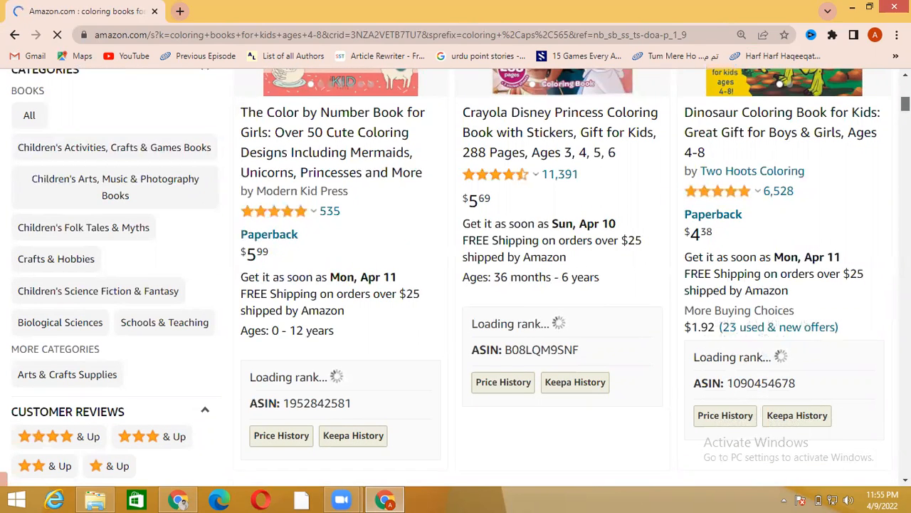
{"action": "scroll", "coordinate": [456, 278], "scroll_direction": "up", "scroll_amount": 1}
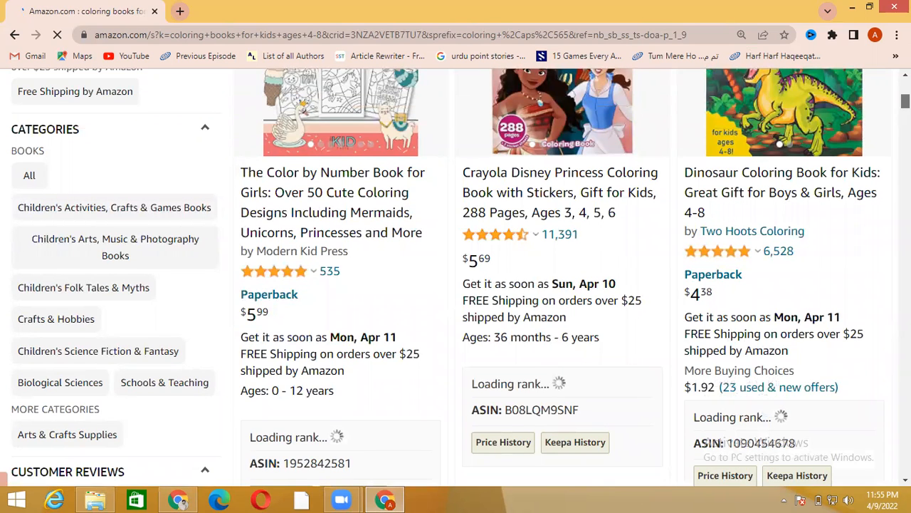
{"action": "scroll", "coordinate": [456, 277], "scroll_direction": "up", "scroll_amount": 2}
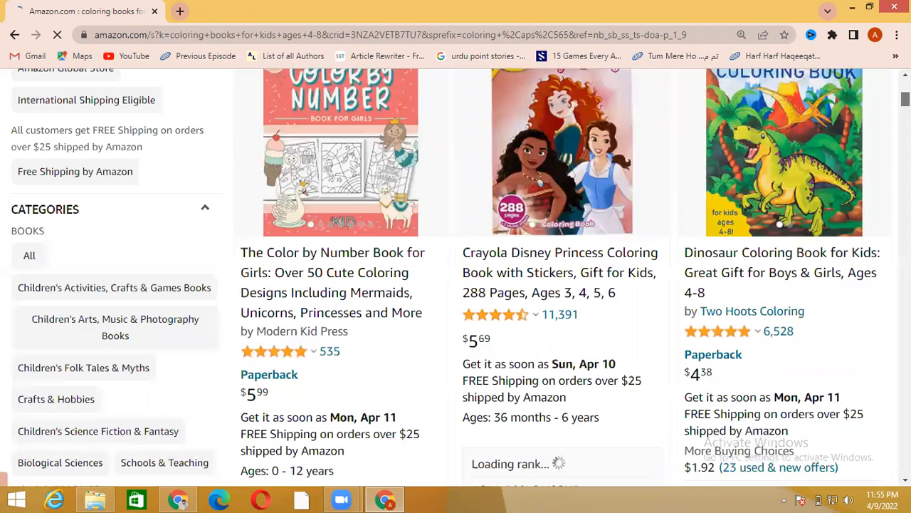
{"action": "scroll", "coordinate": [456, 278], "scroll_direction": "down", "scroll_amount": 1}
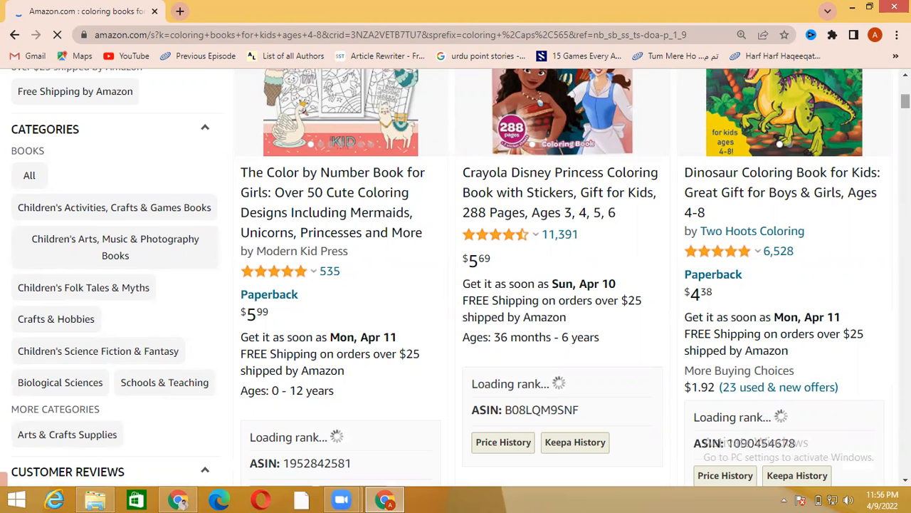
{"action": "key", "text": "Up"}
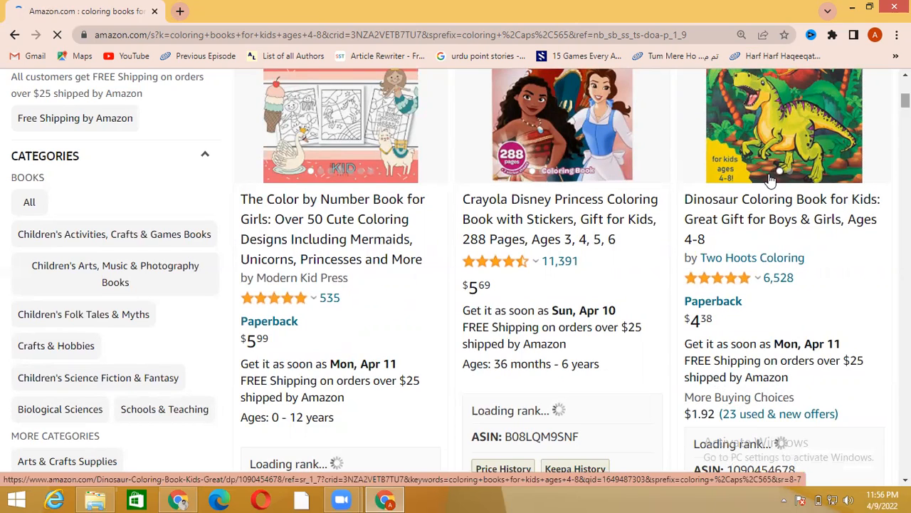
{"action": "mouse_move", "coordinate": [770, 180]}
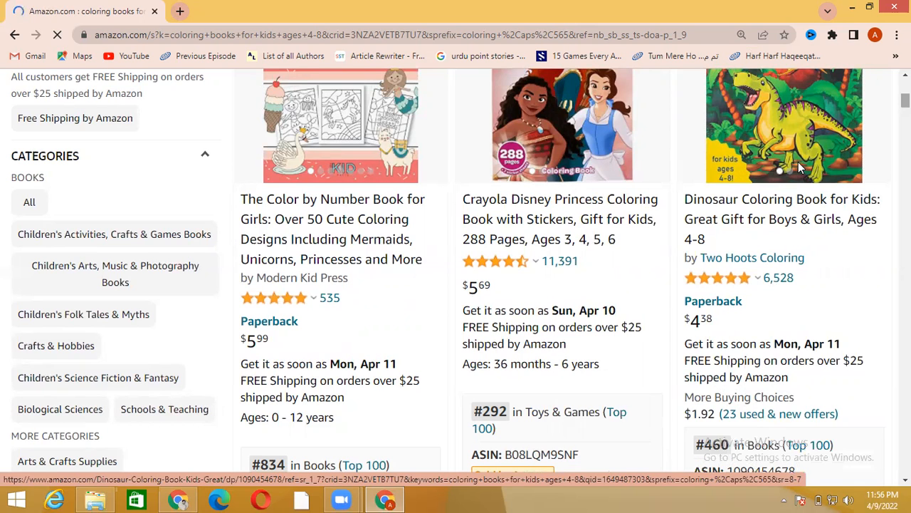
{"action": "mouse_move", "coordinate": [800, 164]}
{"action": "scroll", "coordinate": [456, 270], "scroll_direction": "down", "scroll_amount": 2}
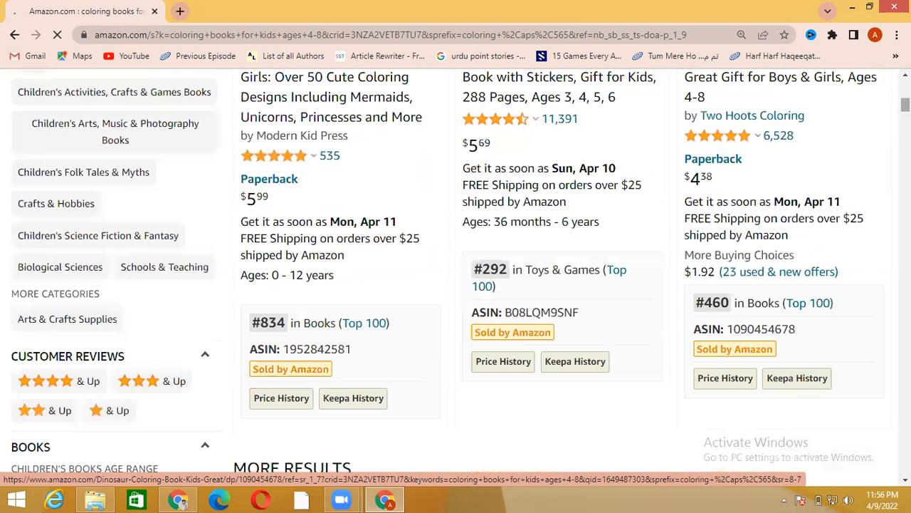
{"action": "scroll", "coordinate": [889, 108], "scroll_direction": "down", "scroll_amount": 2}
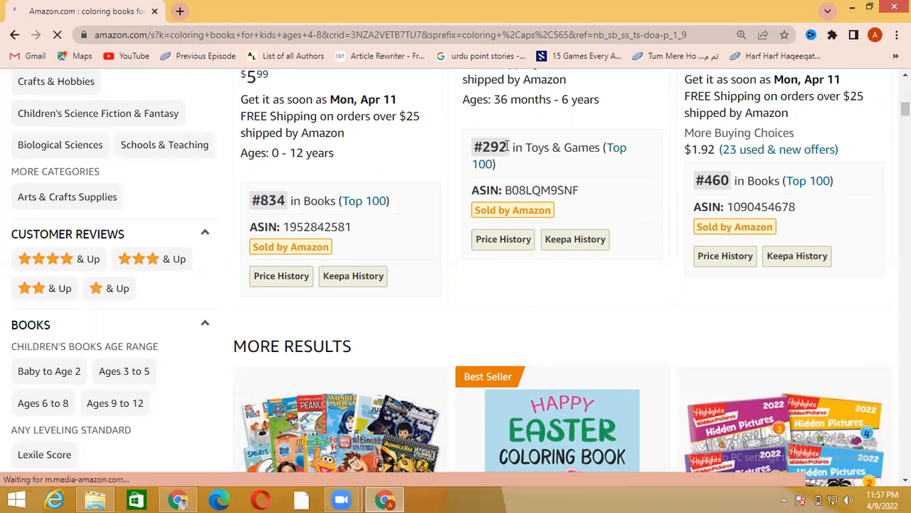
{"action": "double_click", "coordinate": [485, 146]}
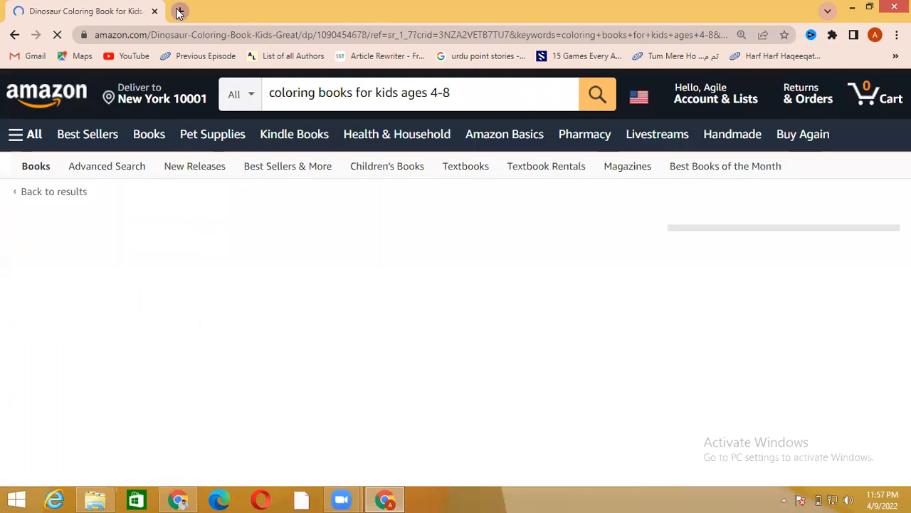
- Search Google for "bsr calculator" in a new tab and open TCK Publishing's Amazon Book Sales Calculator in another tab
{"action": "left_click", "coordinate": [179, 11]}
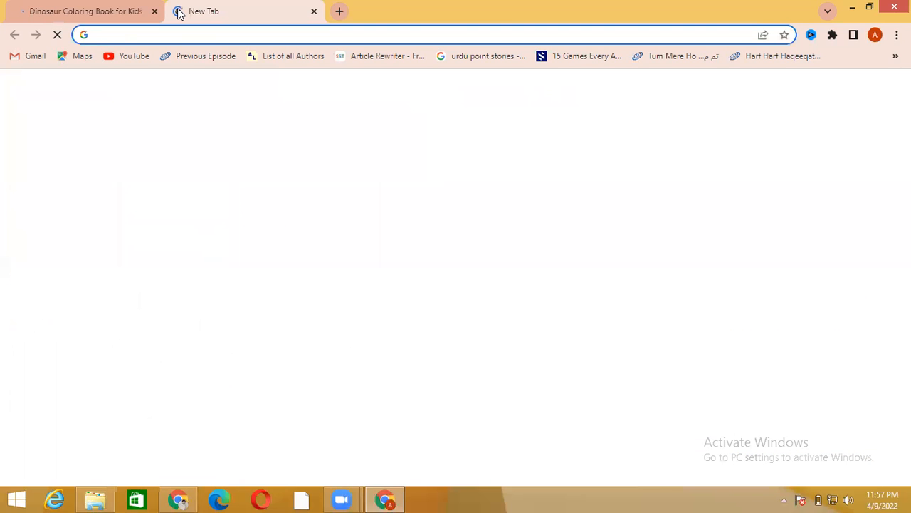
{"action": "type", "text": "bs"}
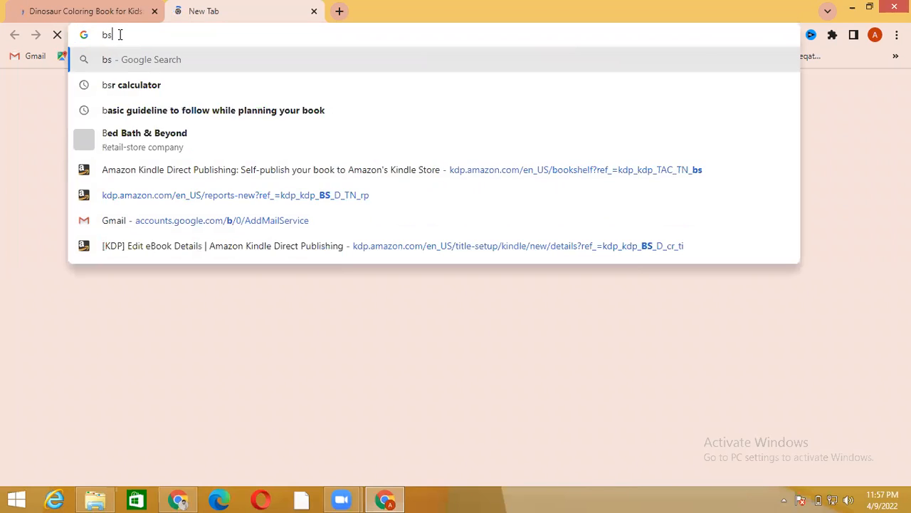
{"action": "type", "text": "r"}
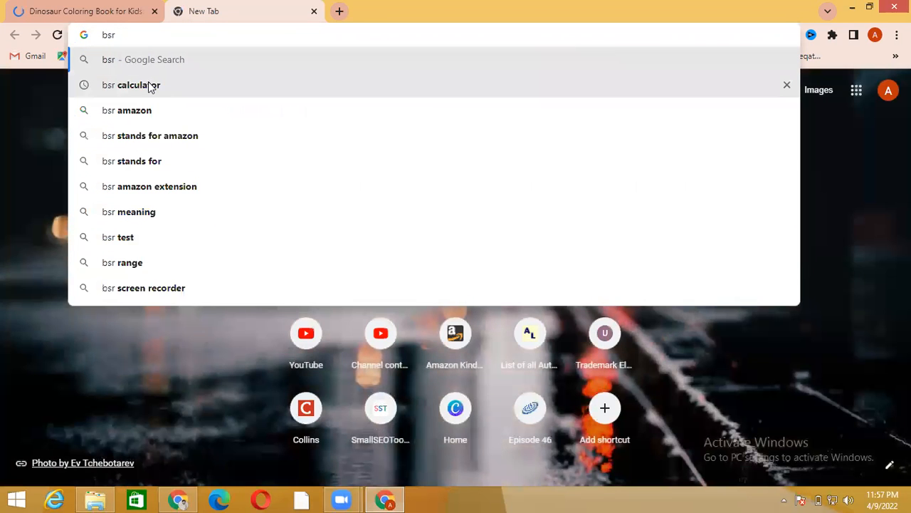
{"action": "left_click", "coordinate": [149, 84]}
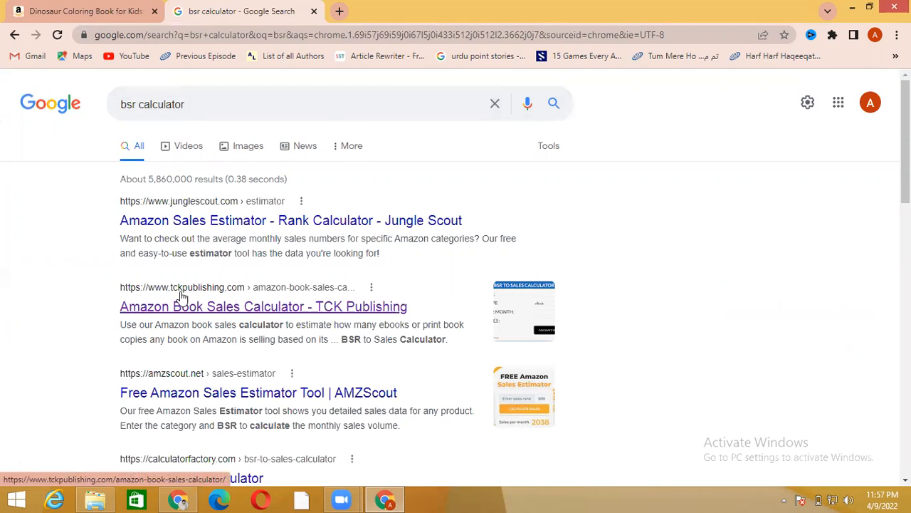
{"action": "left_click", "coordinate": [241, 312]}
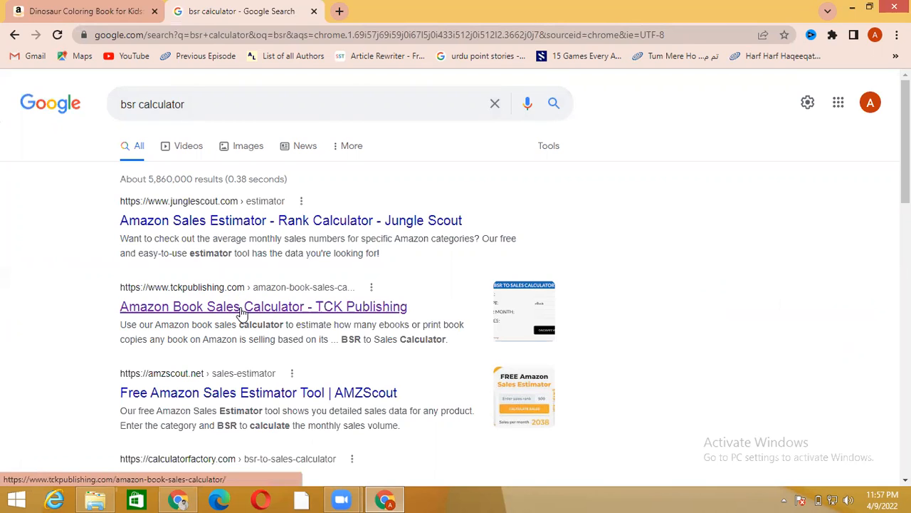
{"action": "right_click", "coordinate": [240, 312]}
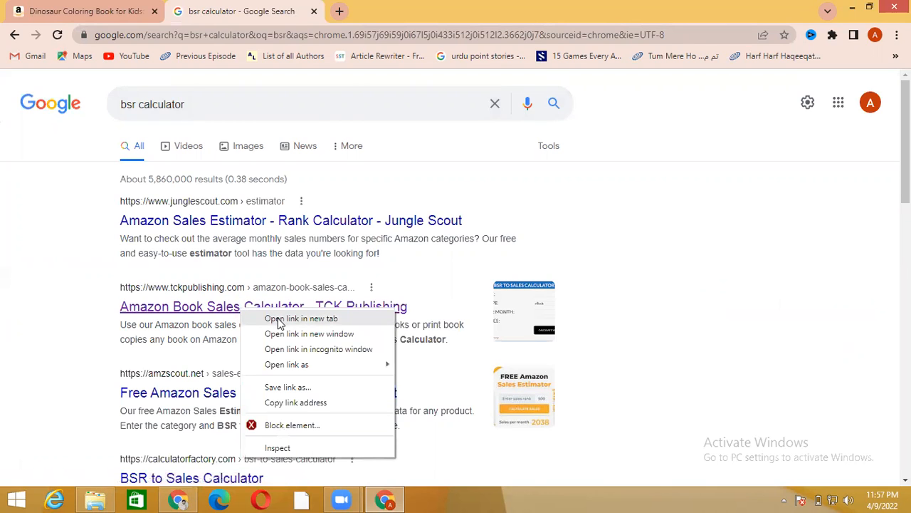
{"action": "left_click", "coordinate": [278, 321]}
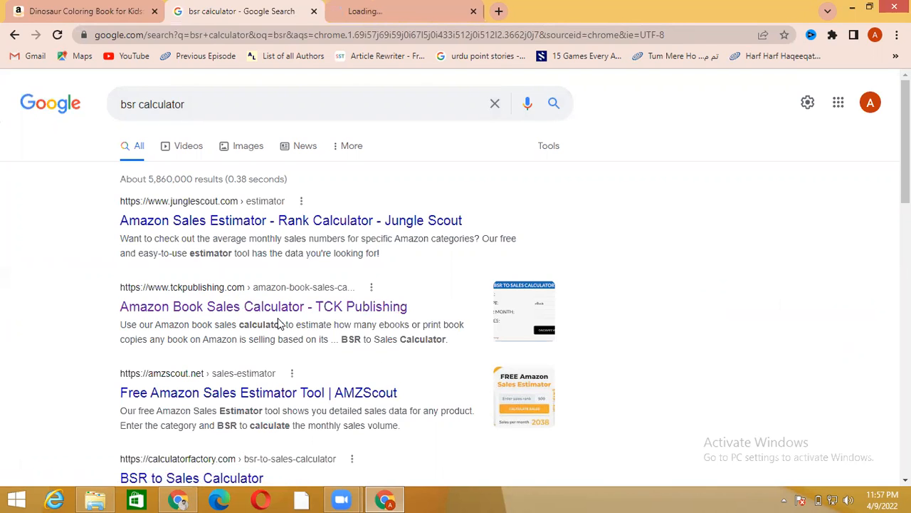
{"action": "left_click", "coordinate": [383, 9]}
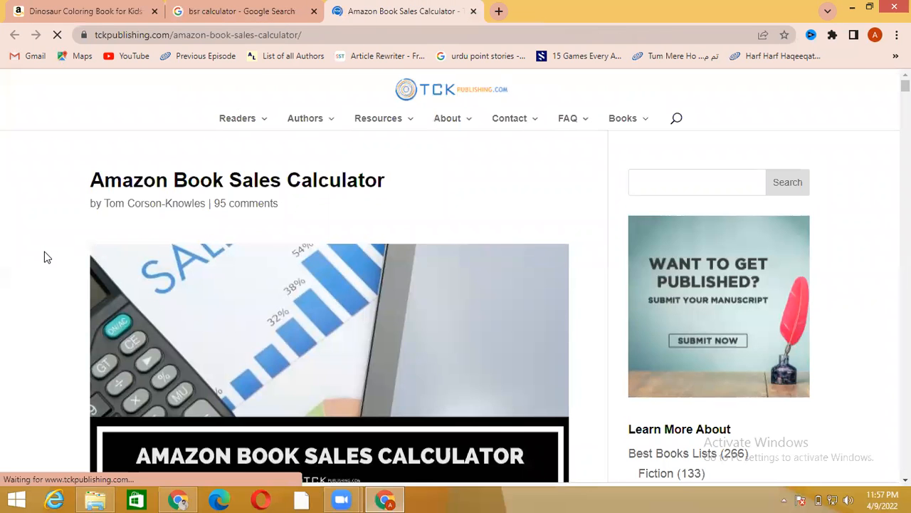
- Calculate the estimated sales for a BSR rank of 292 with the book type set to Book
{"action": "scroll", "coordinate": [44, 256], "scroll_direction": "down", "scroll_amount": 5}
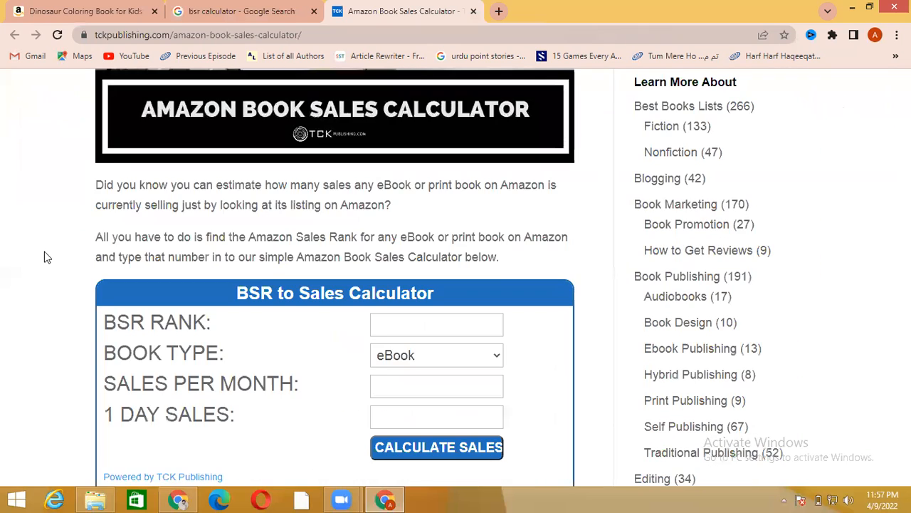
{"action": "scroll", "coordinate": [44, 256], "scroll_direction": "down", "scroll_amount": 1}
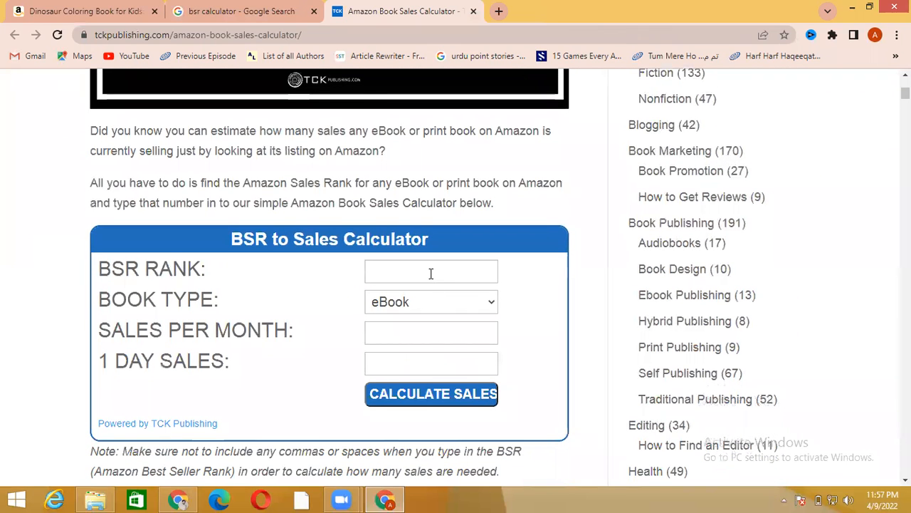
{"action": "left_click", "coordinate": [430, 270]}
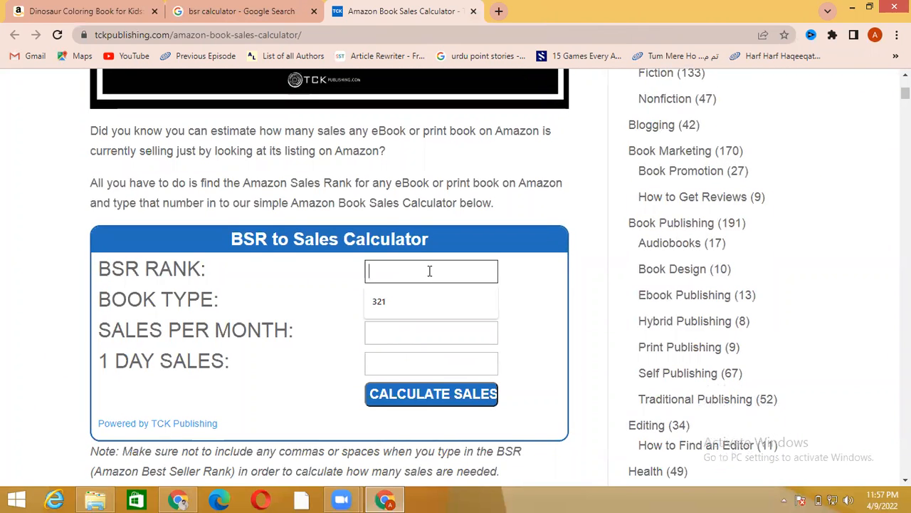
{"action": "type", "text": "292"}
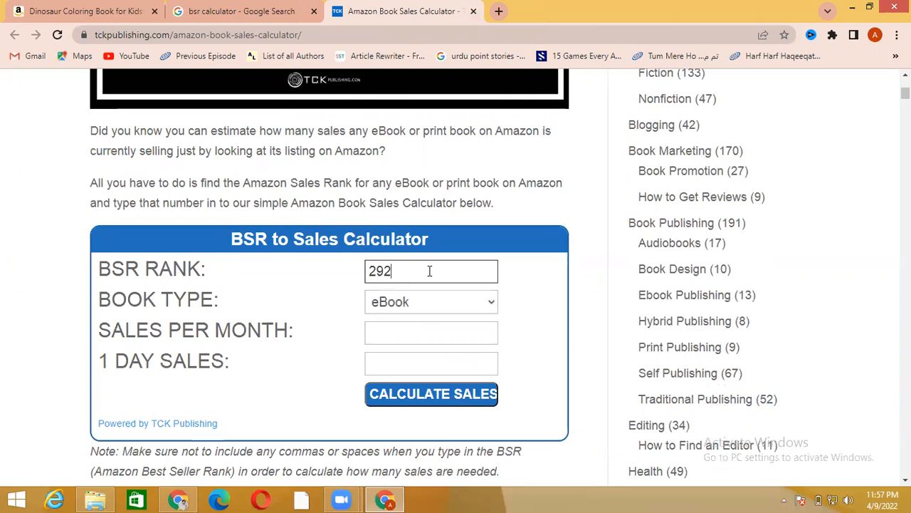
{"action": "left_click", "coordinate": [469, 307]}
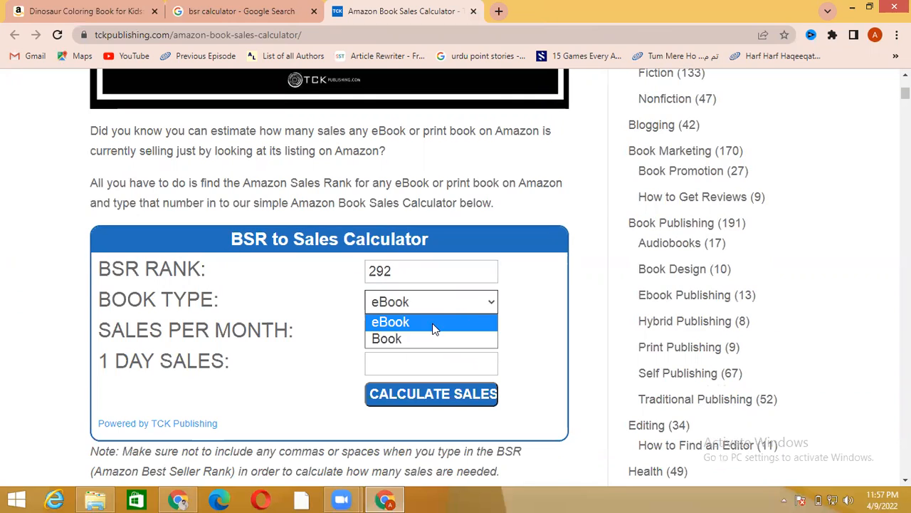
{"action": "left_click", "coordinate": [409, 336]}
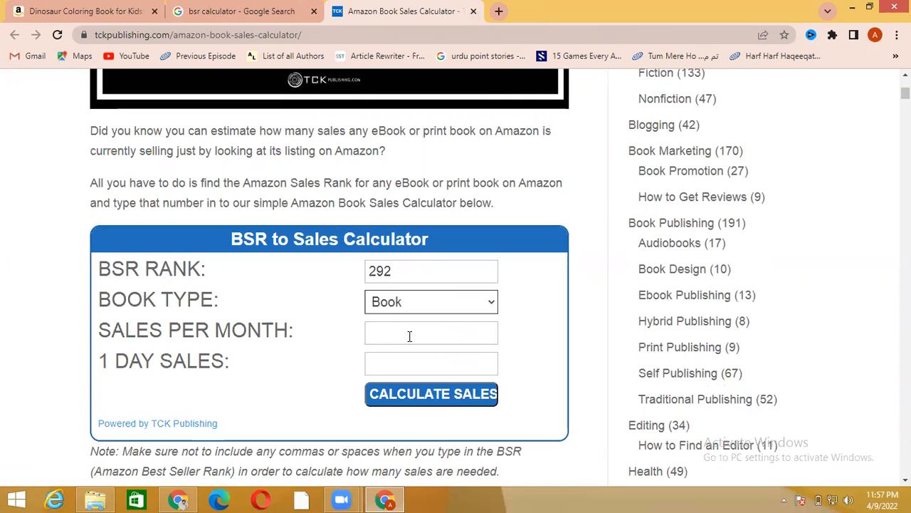
{"action": "left_click", "coordinate": [434, 399]}
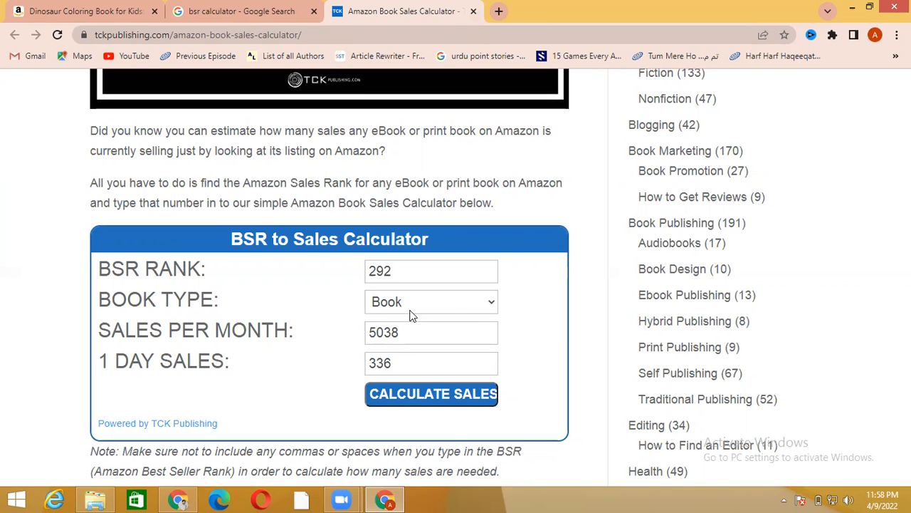
- Find the Best Sellers Rank in the Dinosaur Coloring Book's Amazon product details and highlight the overall Books rank number
{"action": "left_click", "coordinate": [60, 6]}
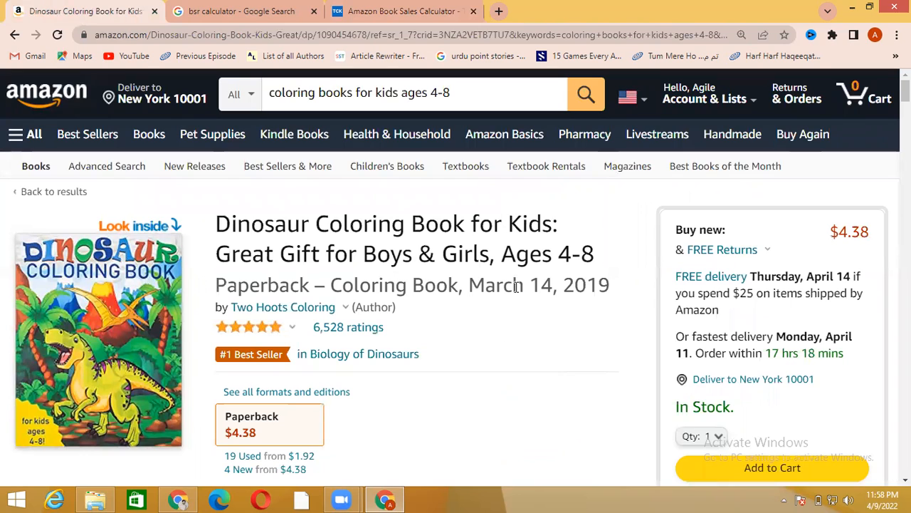
{"action": "scroll", "coordinate": [517, 287], "scroll_direction": "down", "scroll_amount": 9}
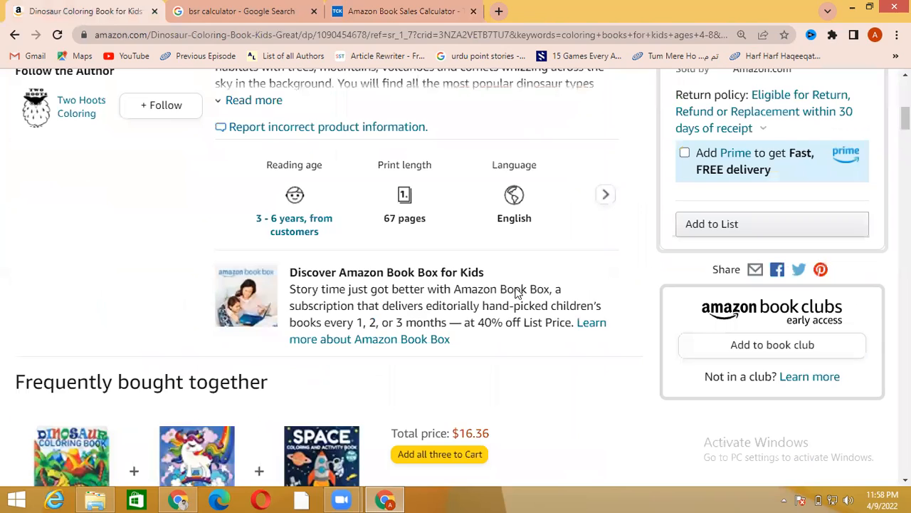
{"action": "scroll", "coordinate": [516, 287], "scroll_direction": "down", "scroll_amount": 12}
{"action": "scroll", "coordinate": [517, 291], "scroll_direction": "down", "scroll_amount": 4}
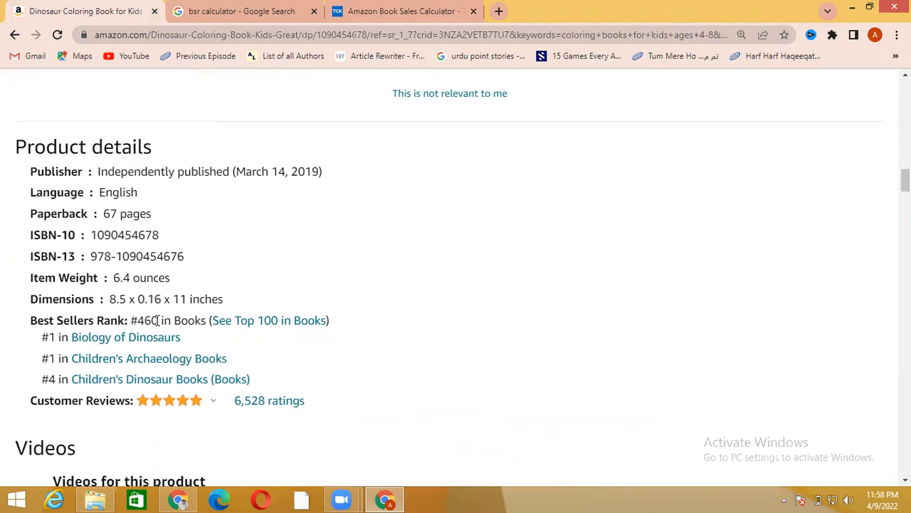
{"action": "left_click_drag", "start_coordinate": [157, 321], "coordinate": [140, 321]}
- Reload the Amazon Book Sales Calculator and calculate the estimated sales for BSR rank 460 with book type Book
{"action": "left_click", "coordinate": [408, 7]}
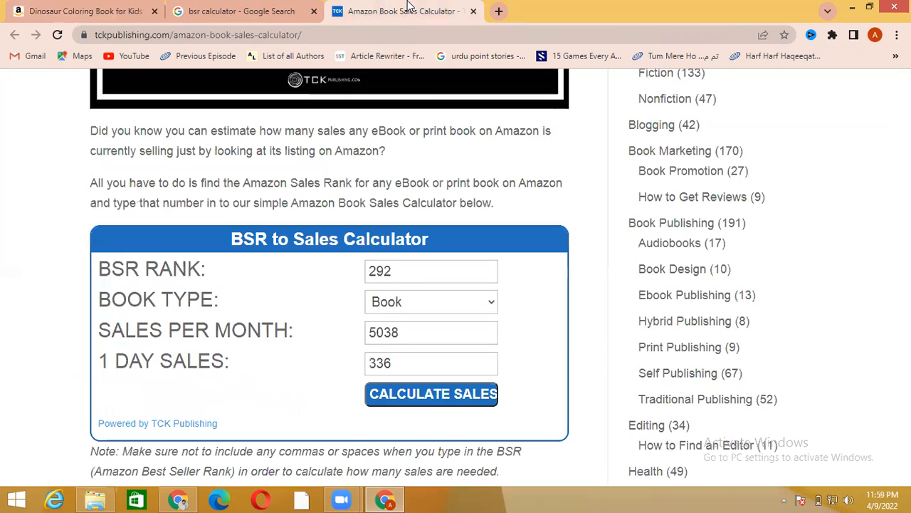
{"action": "left_click", "coordinate": [400, 270]}
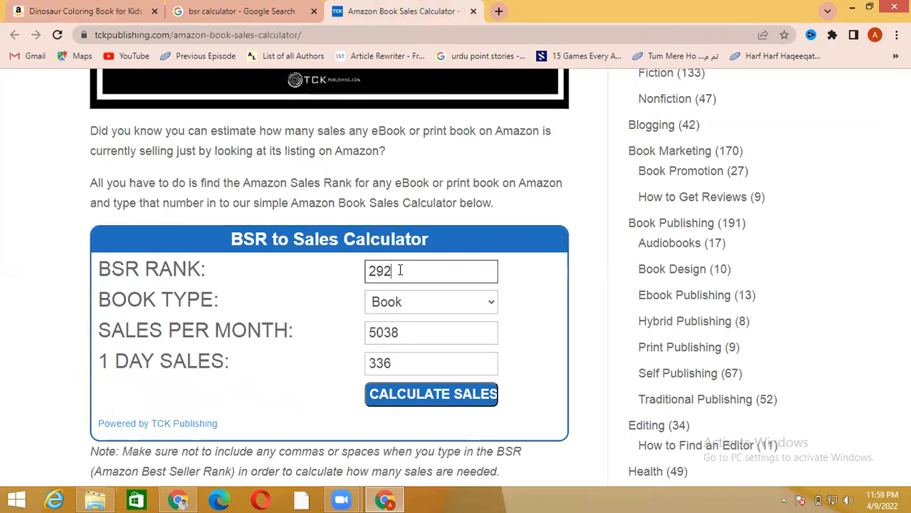
{"action": "key", "text": "BackSpace"}
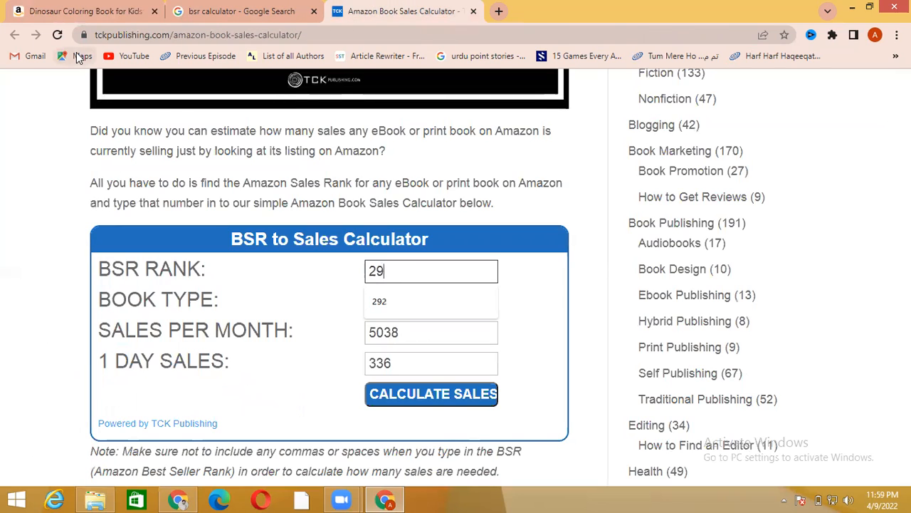
{"action": "left_click", "coordinate": [58, 35]}
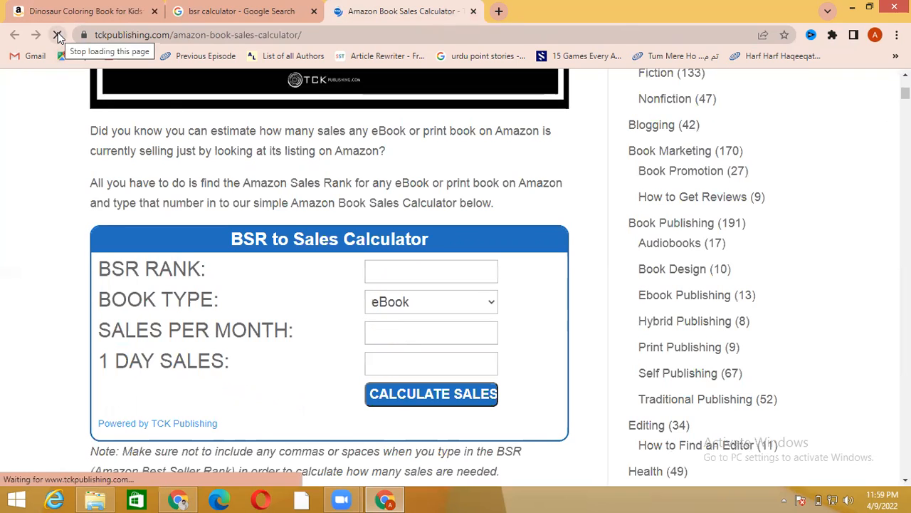
{"action": "left_click", "coordinate": [419, 270]}
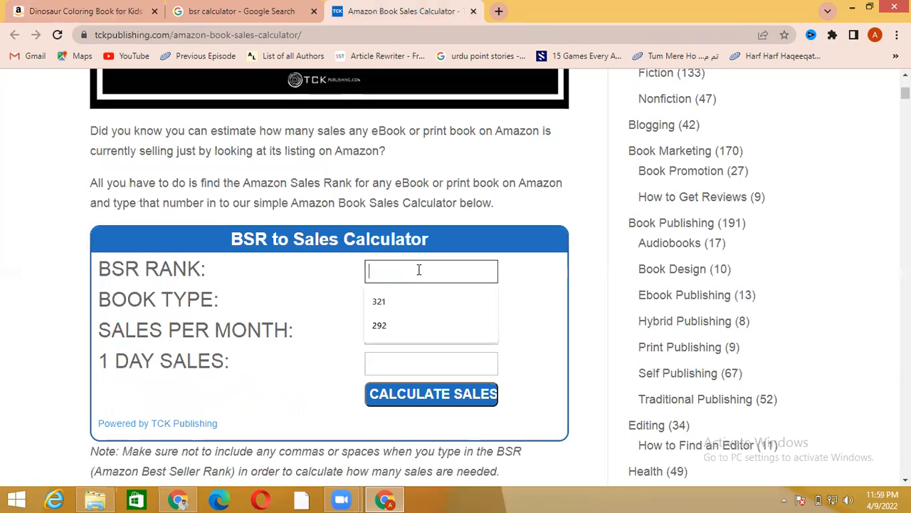
{"action": "type", "text": "460"}
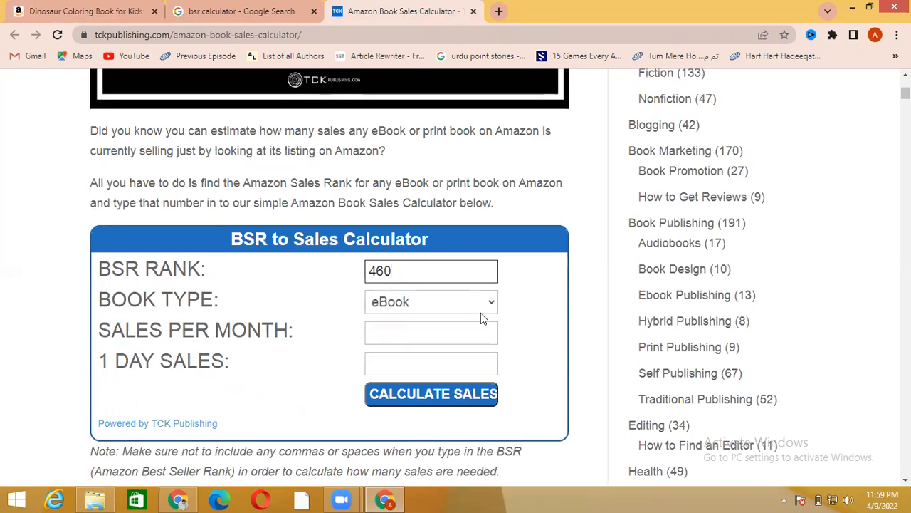
{"action": "left_click", "coordinate": [475, 312]}
{"action": "left_click", "coordinate": [414, 334]}
{"action": "left_click", "coordinate": [434, 400]}
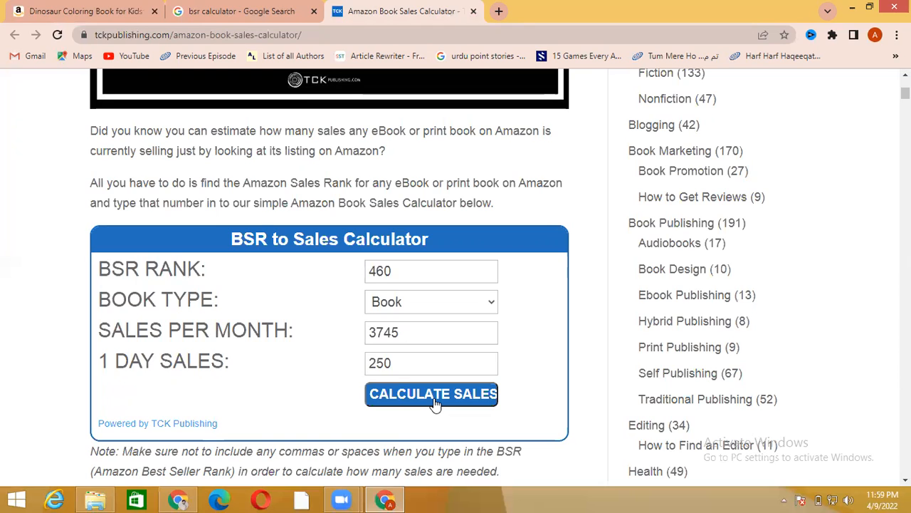
- Review the Dinosaur Coloring Book's Amazon listing from its product details up to its price, and switch to the Question#34 design in Canva
{"action": "left_click", "coordinate": [80, 10]}
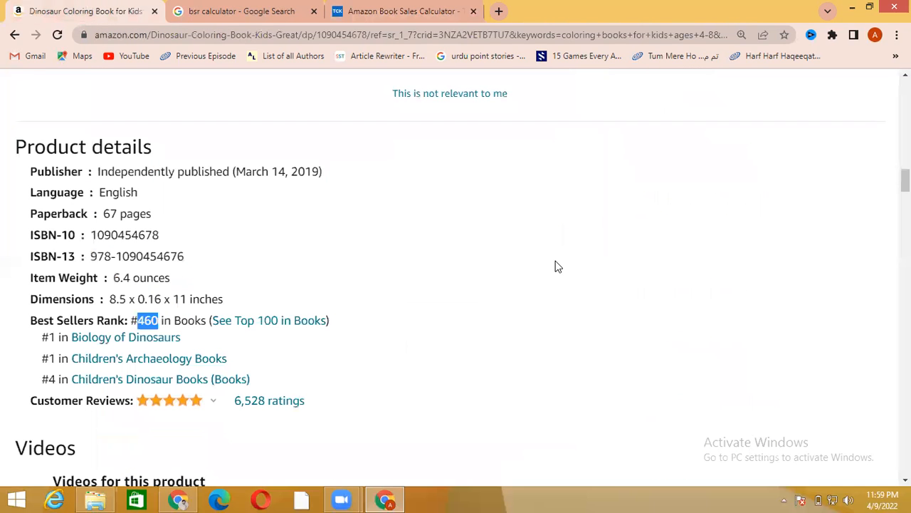
{"action": "scroll", "coordinate": [558, 266], "scroll_direction": "up", "scroll_amount": 8}
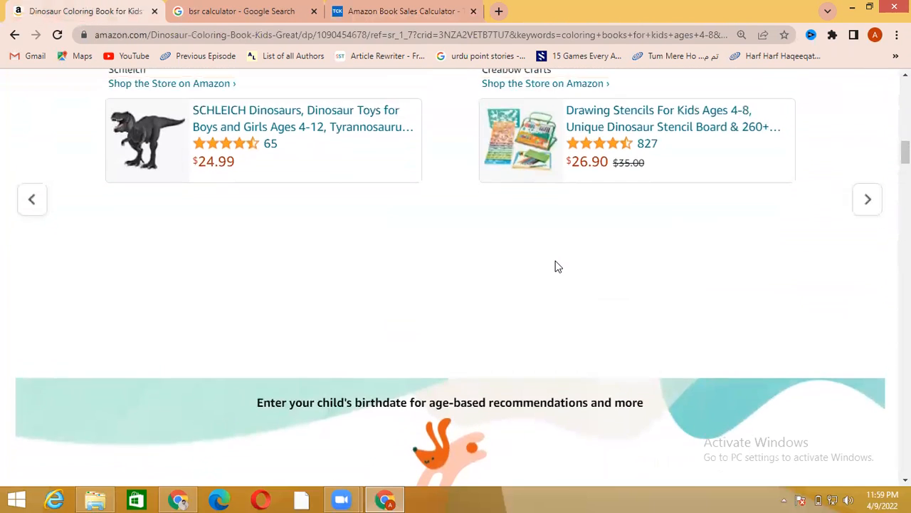
{"action": "scroll", "coordinate": [558, 267], "scroll_direction": "up", "scroll_amount": 4}
{"action": "scroll", "coordinate": [558, 266], "scroll_direction": "up", "scroll_amount": 5}
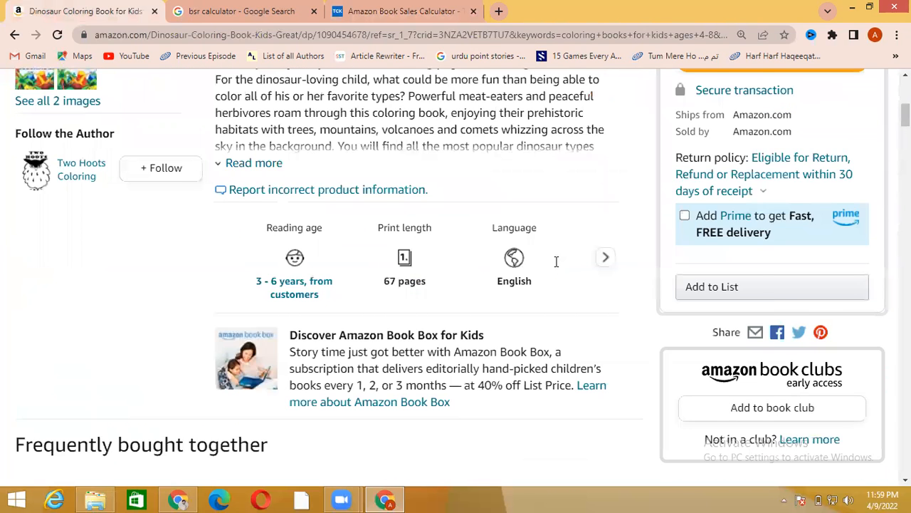
{"action": "scroll", "coordinate": [556, 261], "scroll_direction": "up", "scroll_amount": 2}
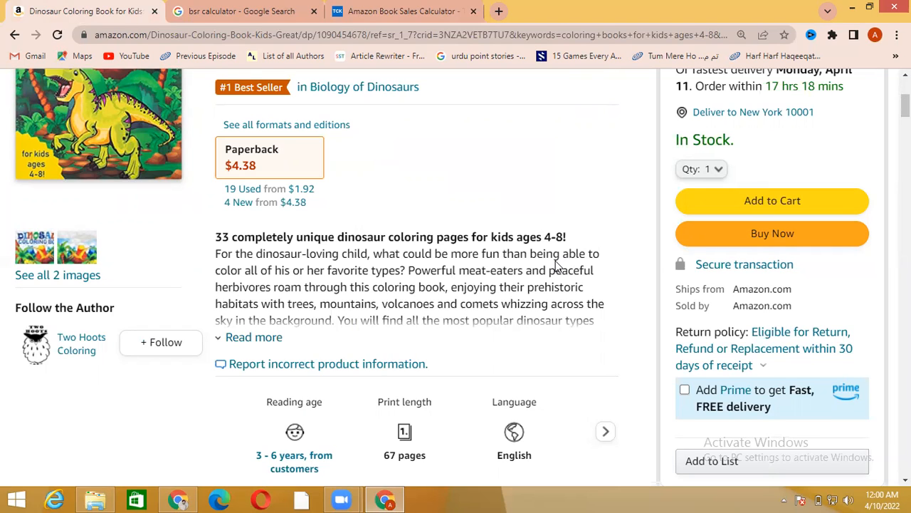
{"action": "scroll", "coordinate": [558, 265], "scroll_direction": "up", "scroll_amount": 1}
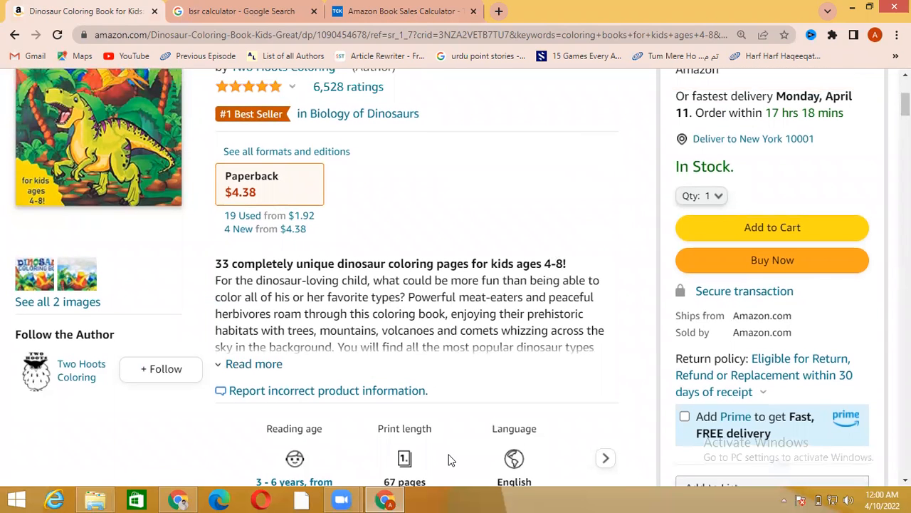
{"action": "left_click", "coordinate": [186, 498]}
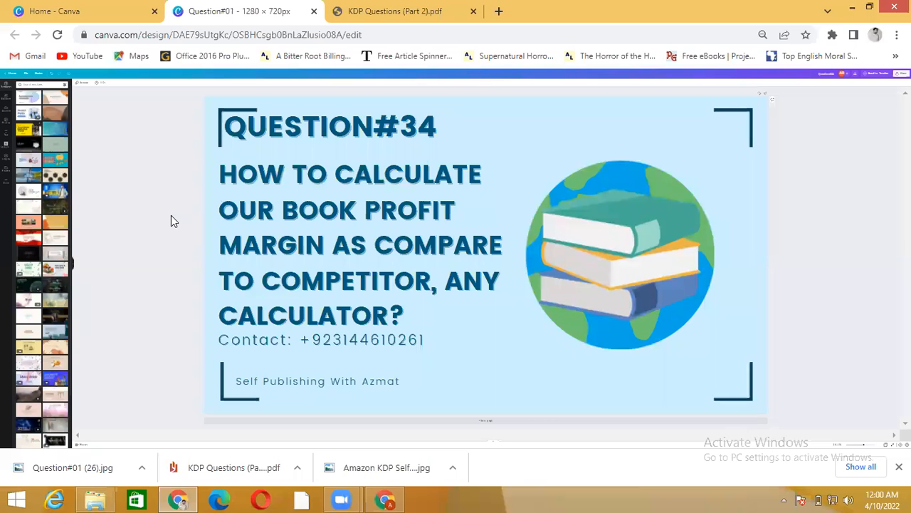